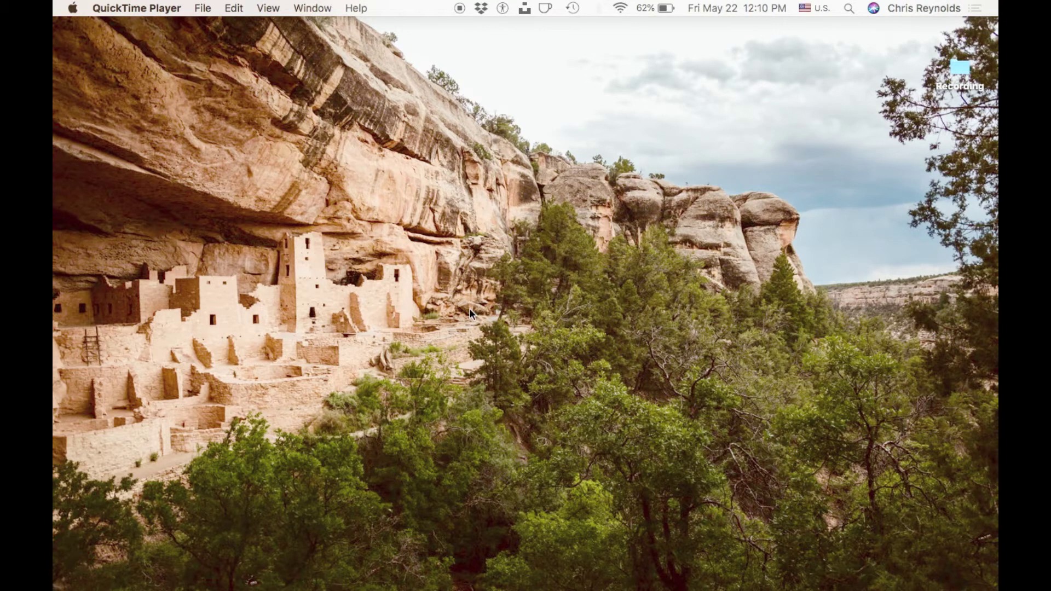
Bring the Keynote window with the cyan triangle presentation to the front
{"action": "mouse_move", "coordinate": [695, 588]}
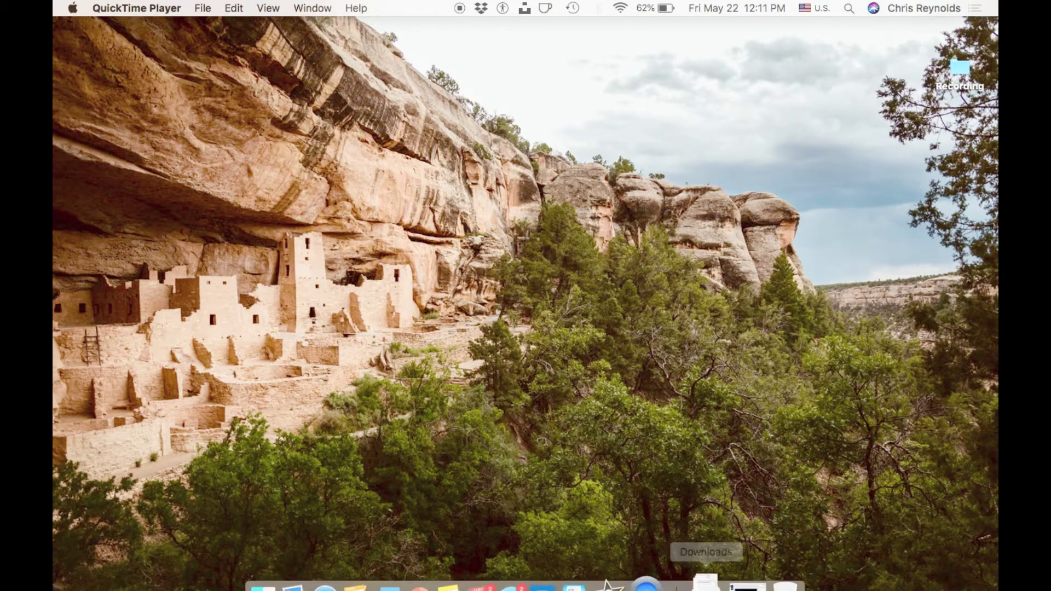
{"action": "left_click", "coordinate": [551, 559]}
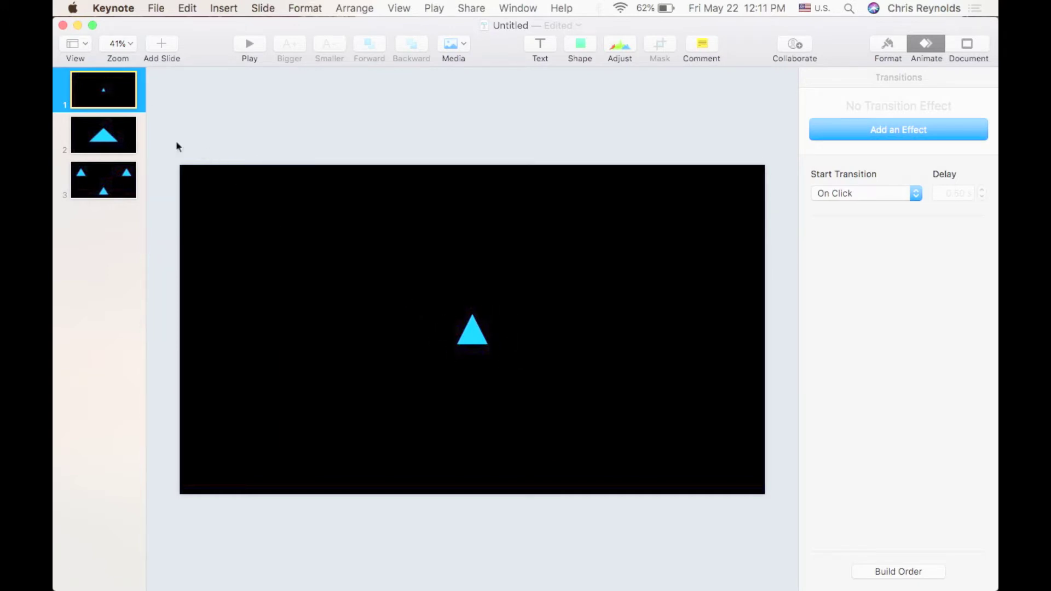
Preview slides 2, 3, 1 and 2 in the navigator, then go back to slide 1
{"action": "left_click", "coordinate": [116, 134]}
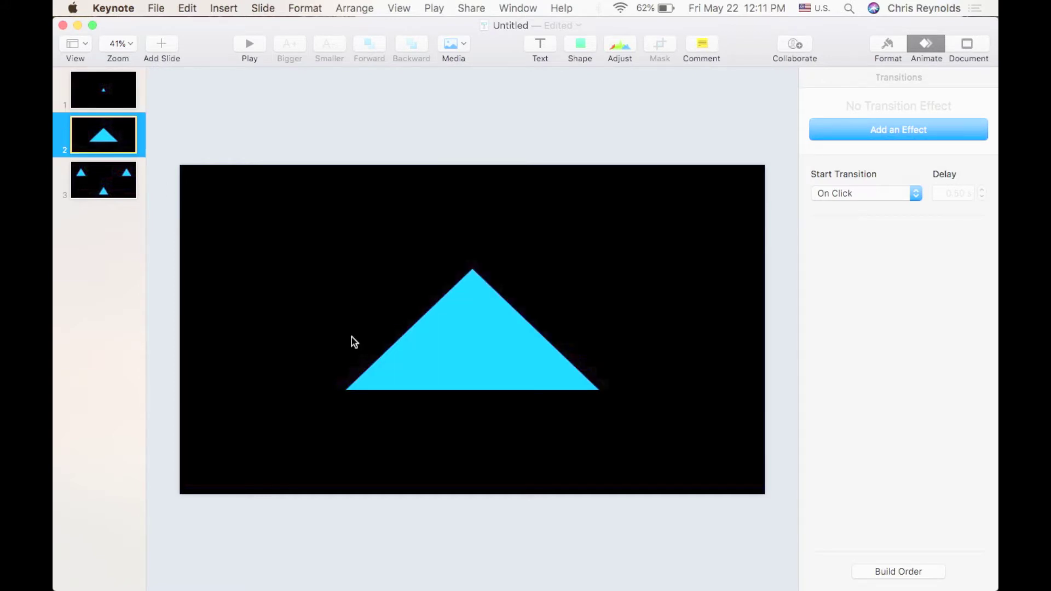
{"action": "left_click", "coordinate": [103, 183]}
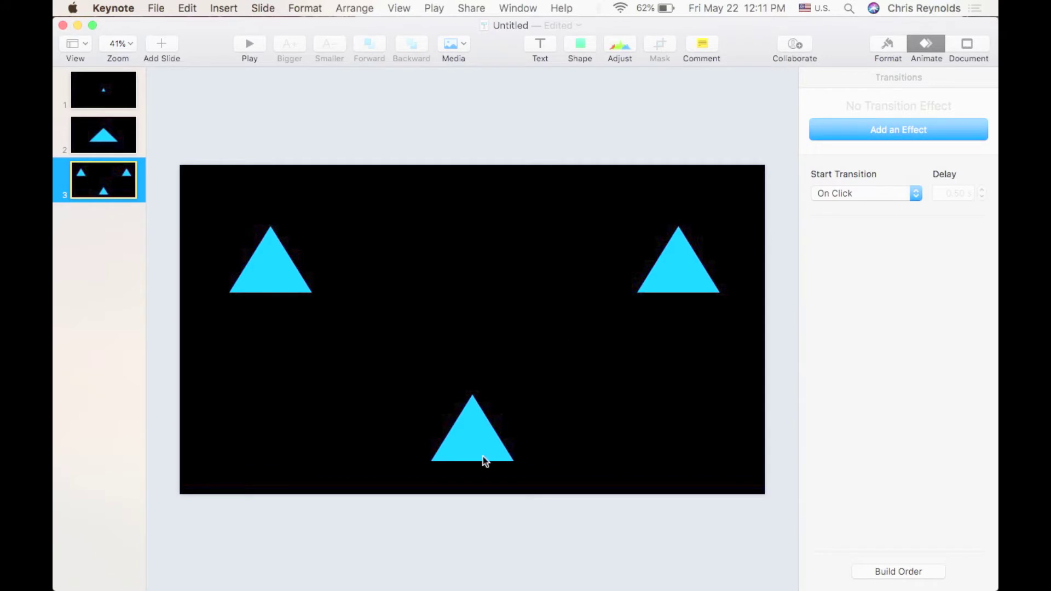
{"action": "left_click", "coordinate": [124, 100]}
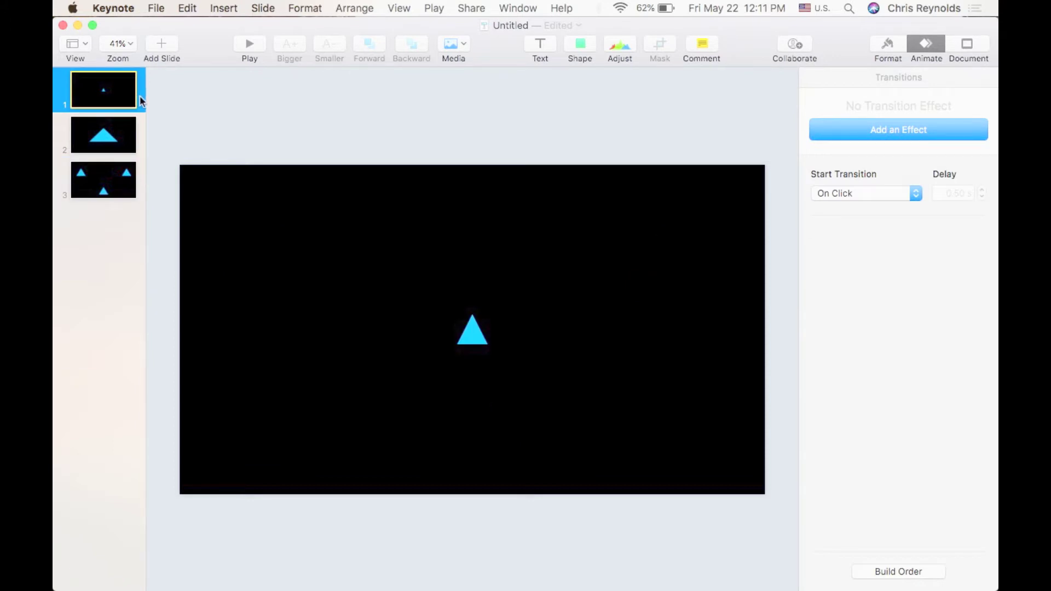
{"action": "left_click", "coordinate": [108, 145]}
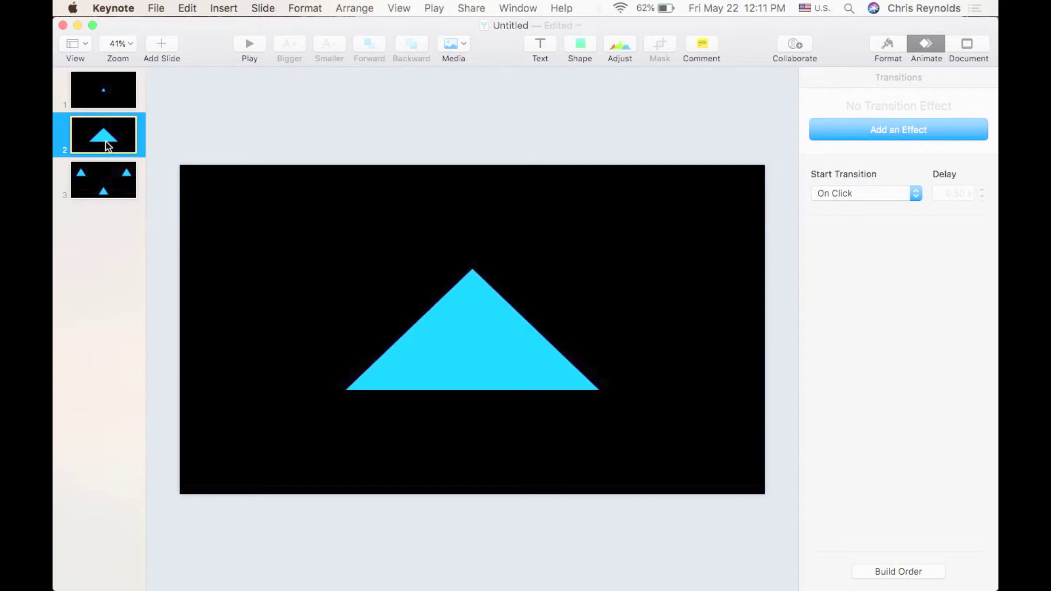
{"action": "left_click", "coordinate": [110, 93]}
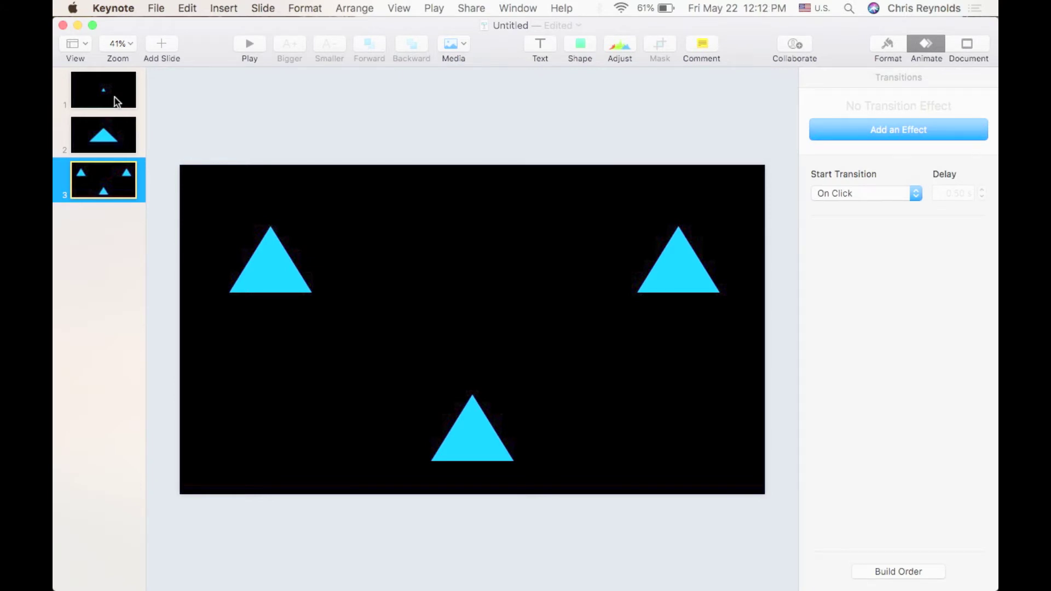
Return to slide 1 with its small centered triangle
{"action": "left_click", "coordinate": [117, 102]}
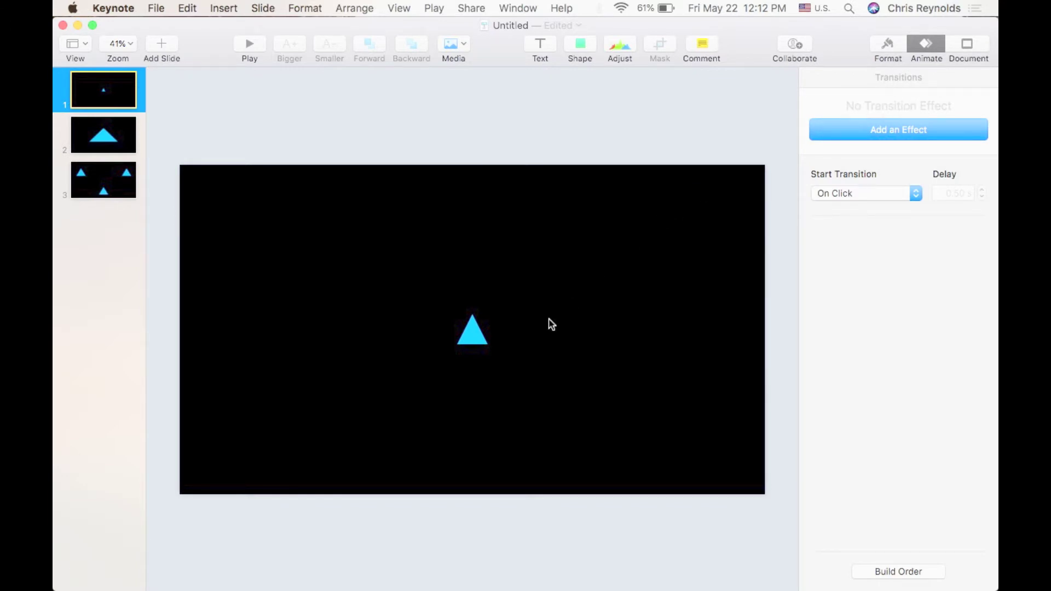
Deselect slide 1's triangle so the Animate inspector shows Transitions, then open the effects list
{"action": "left_click", "coordinate": [475, 341]}
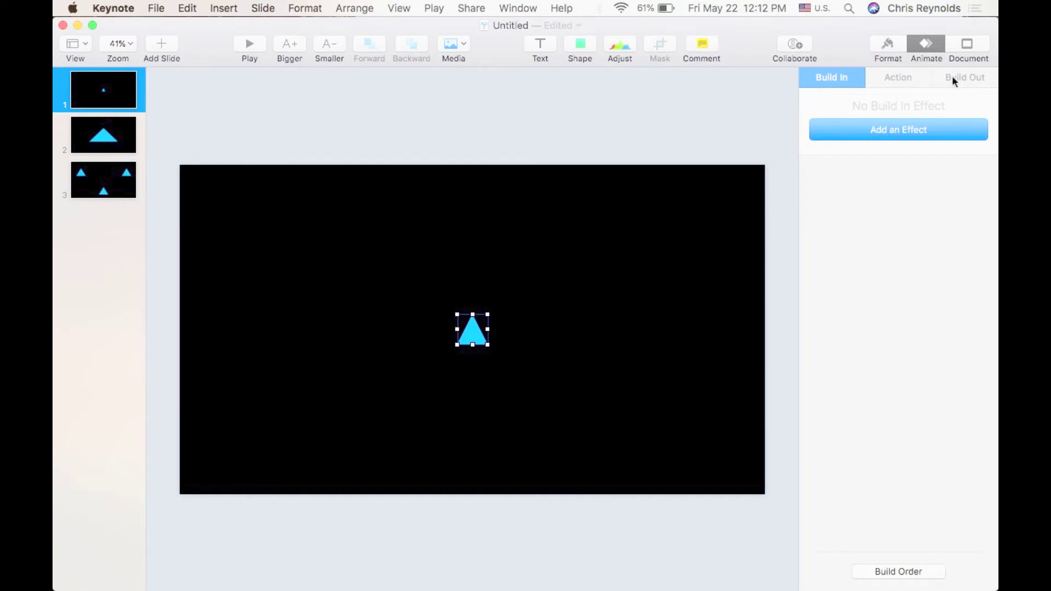
{"action": "left_click", "coordinate": [263, 221]}
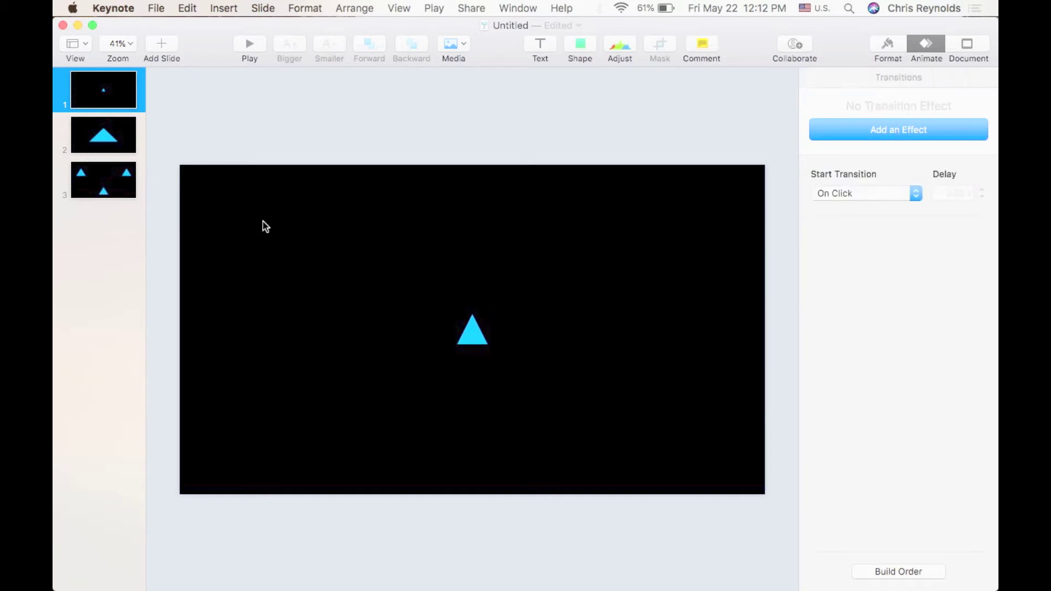
{"action": "left_click", "coordinate": [127, 100]}
{"action": "left_click", "coordinate": [128, 145]}
{"action": "left_click", "coordinate": [126, 93]}
{"action": "left_click", "coordinate": [475, 339]}
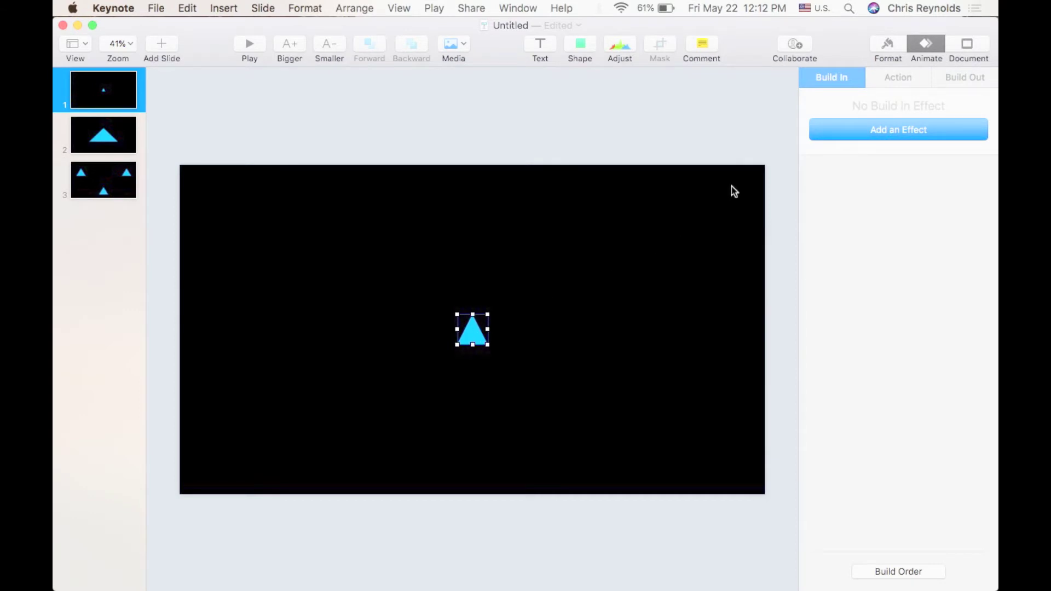
{"action": "left_click", "coordinate": [585, 274]}
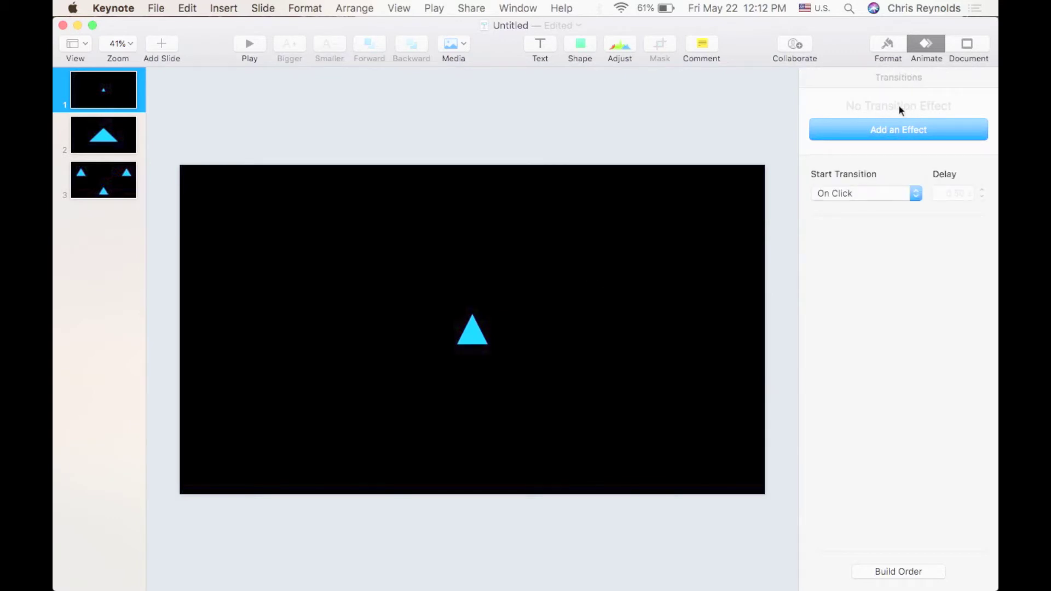
{"action": "left_click", "coordinate": [897, 129]}
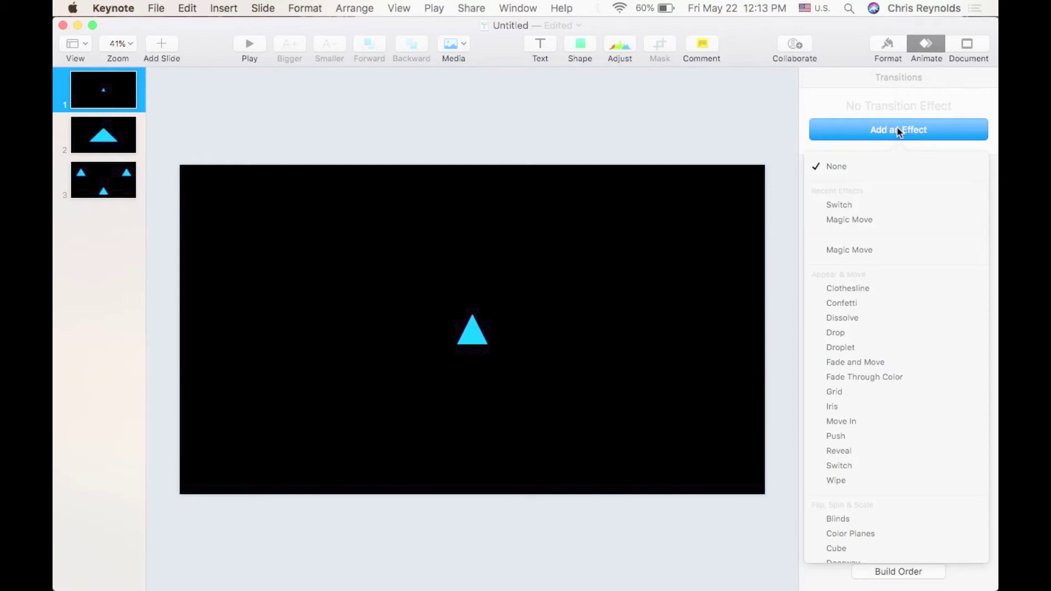
Apply Magic Move to slide 1 and dismiss its explanation sheet
{"action": "left_click", "coordinate": [857, 220]}
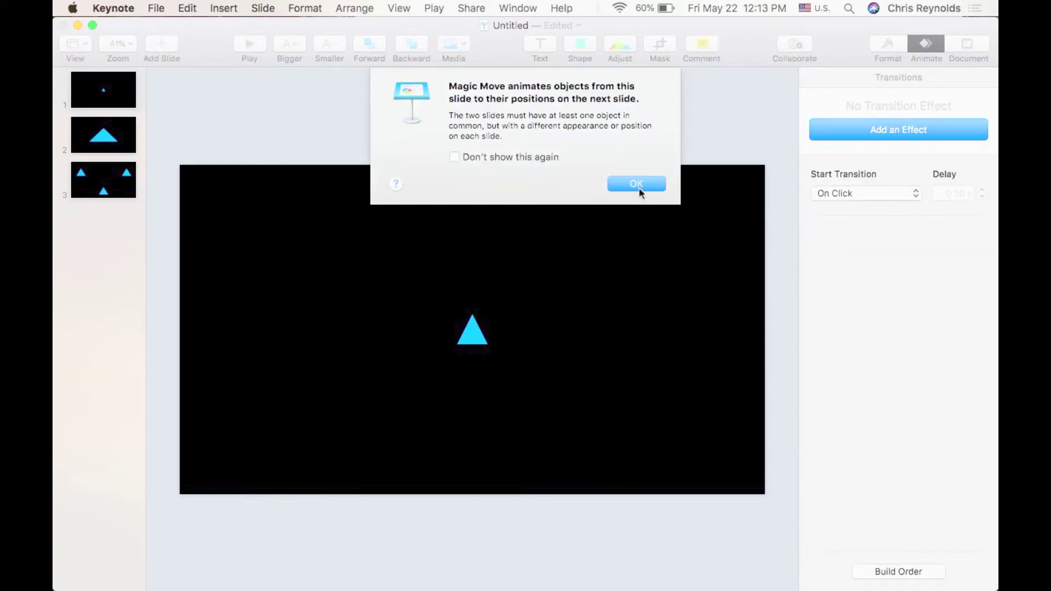
{"action": "left_click", "coordinate": [638, 187]}
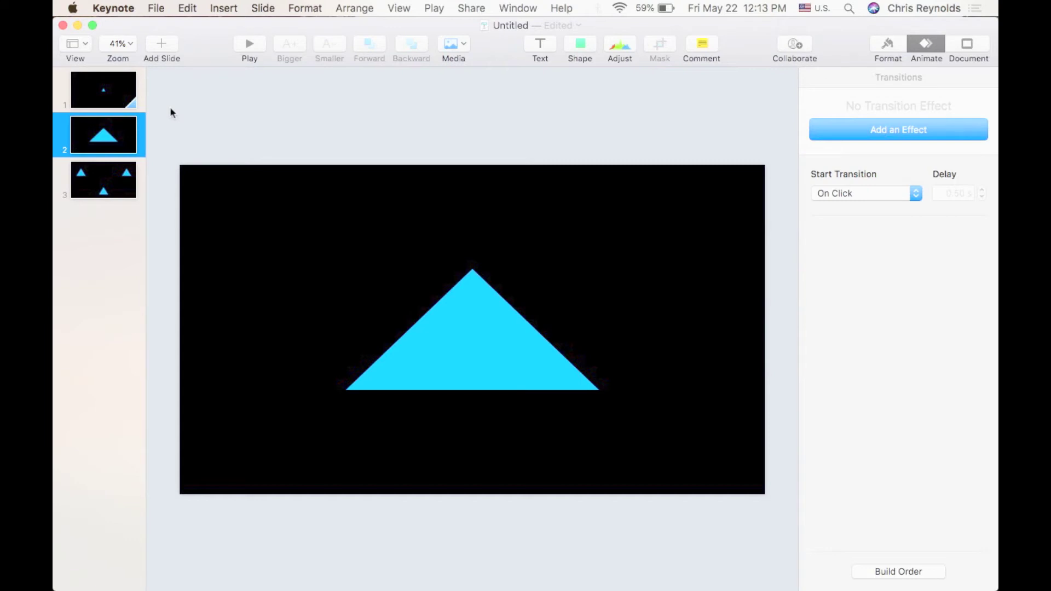
Reapply a 2.00 s Magic Move transition to slide 1, then go to slide 2
{"action": "left_click", "coordinate": [134, 107]}
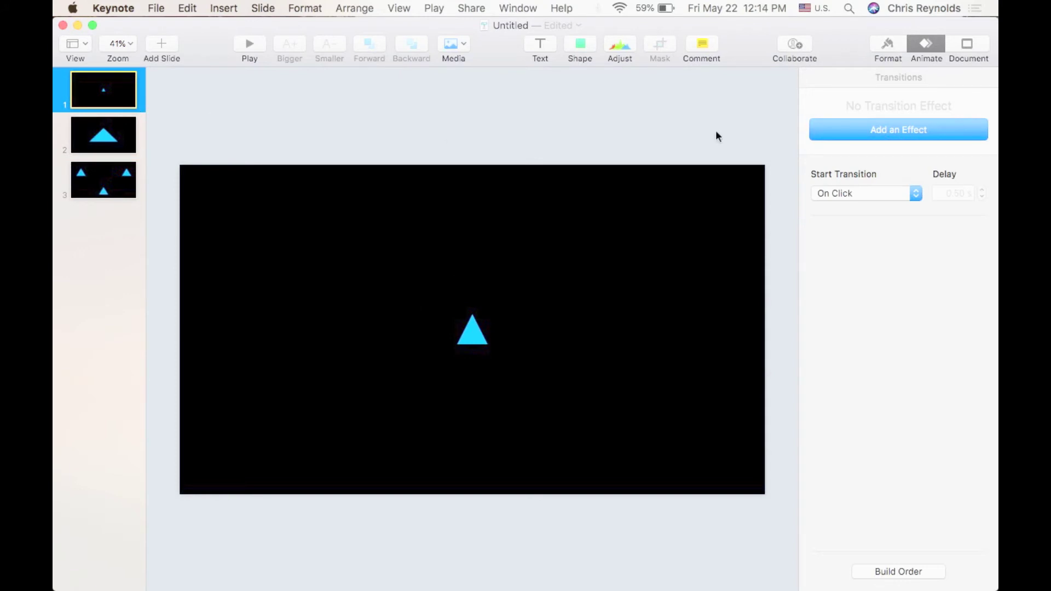
{"action": "left_click", "coordinate": [926, 134]}
{"action": "left_click", "coordinate": [859, 208]}
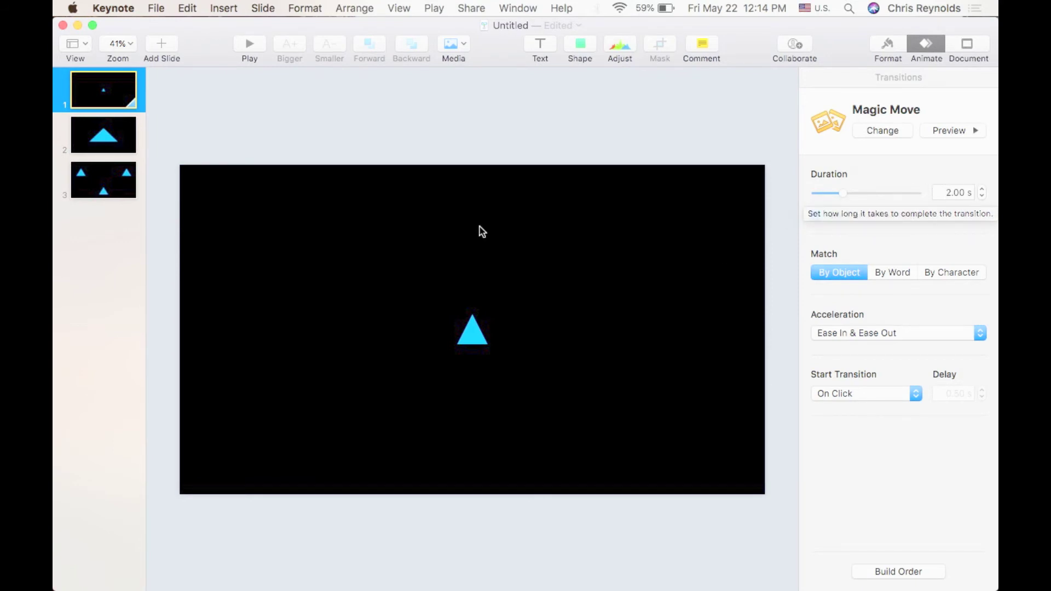
{"action": "left_click", "coordinate": [127, 140]}
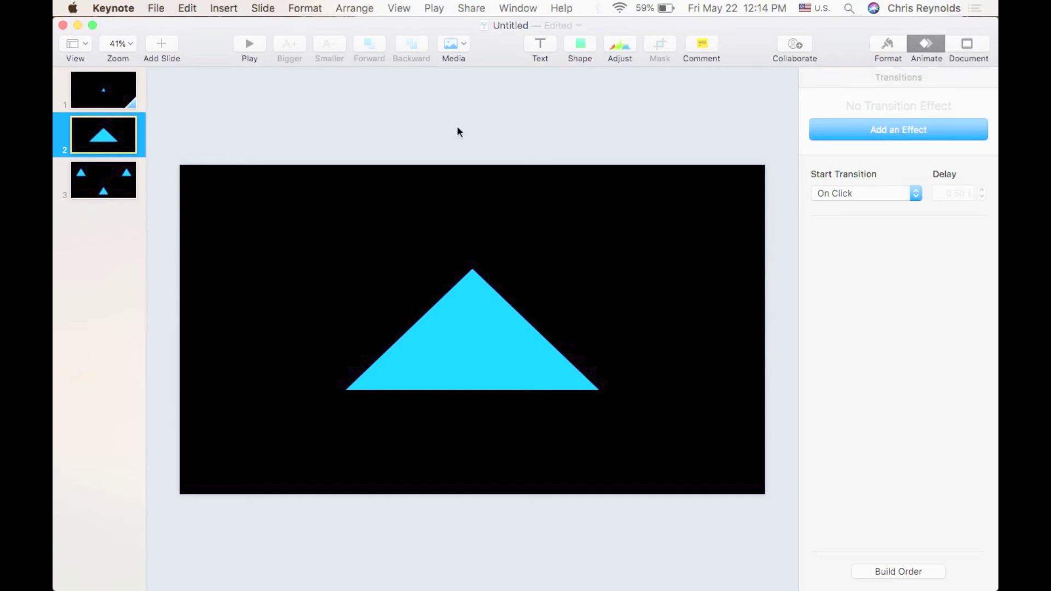
Give slide 2 Magic Move, play the slideshow from slide 1, and return to slide 1
{"action": "left_click", "coordinate": [845, 126]}
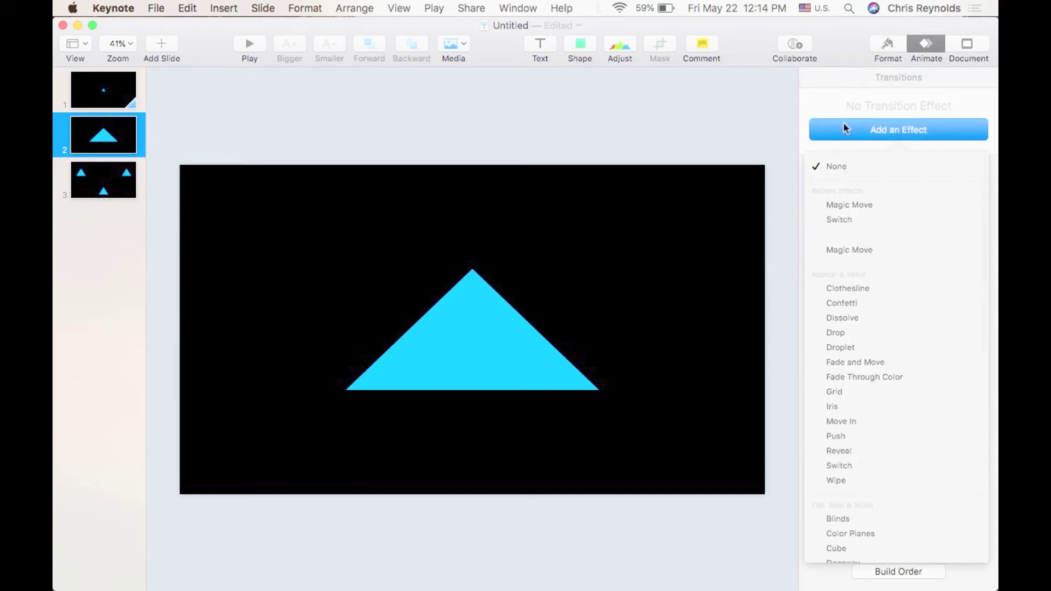
{"action": "left_click", "coordinate": [862, 203]}
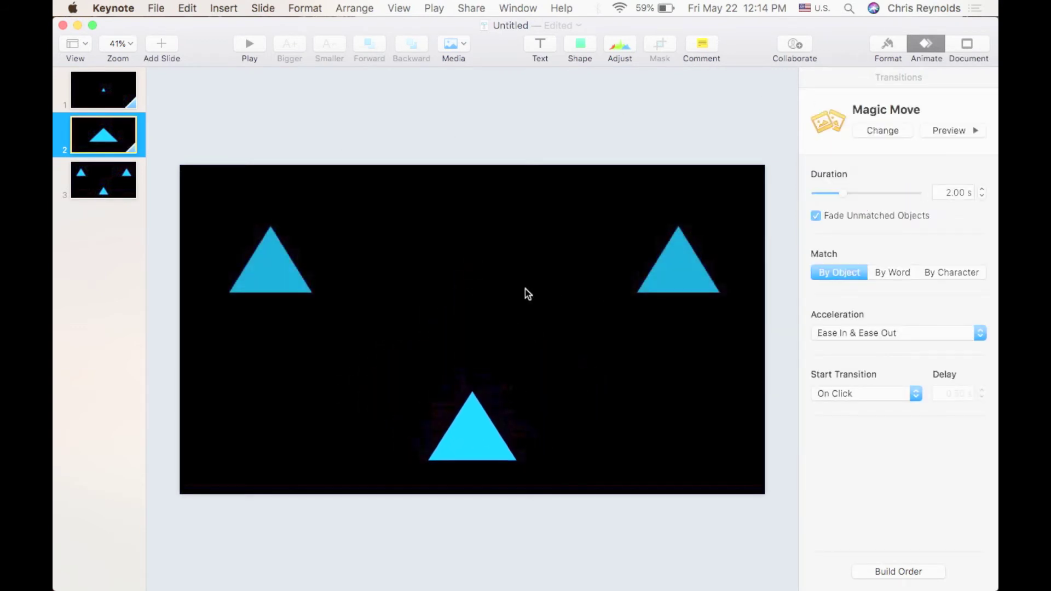
{"action": "left_click", "coordinate": [113, 92]}
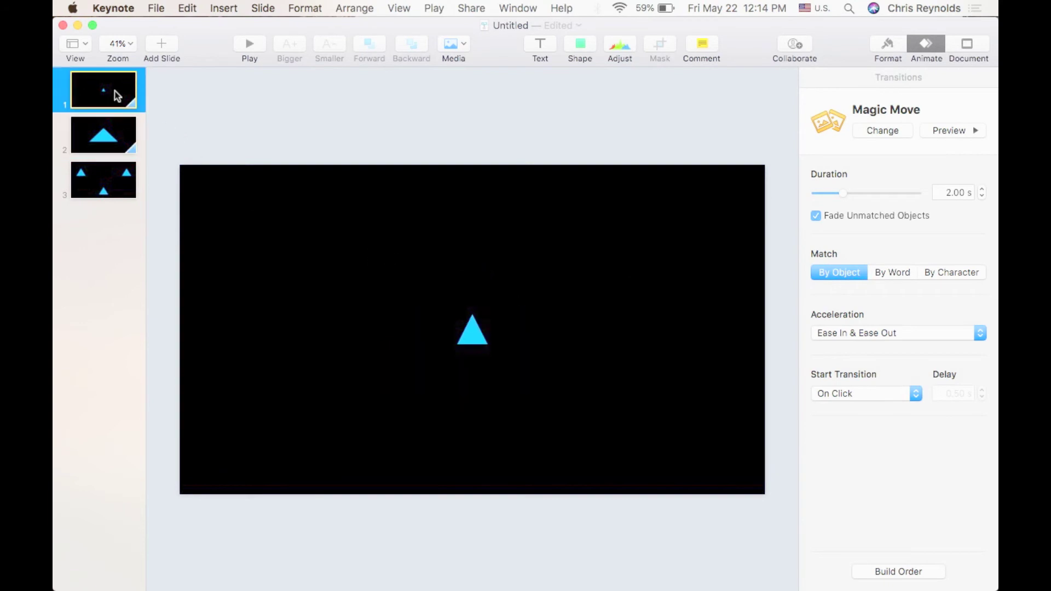
{"action": "left_click", "coordinate": [249, 49]}
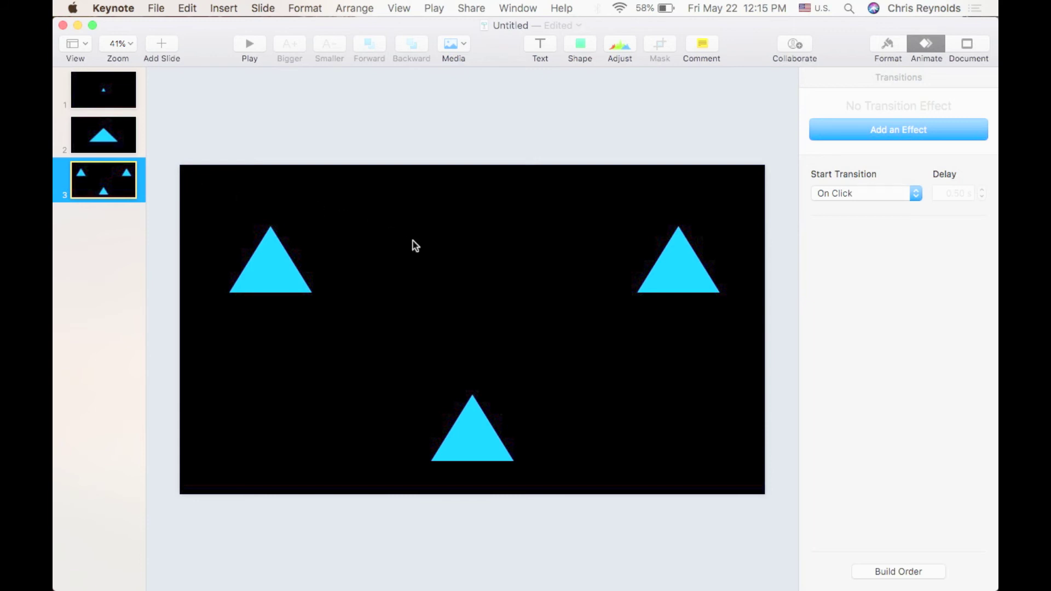
{"action": "left_click", "coordinate": [106, 97]}
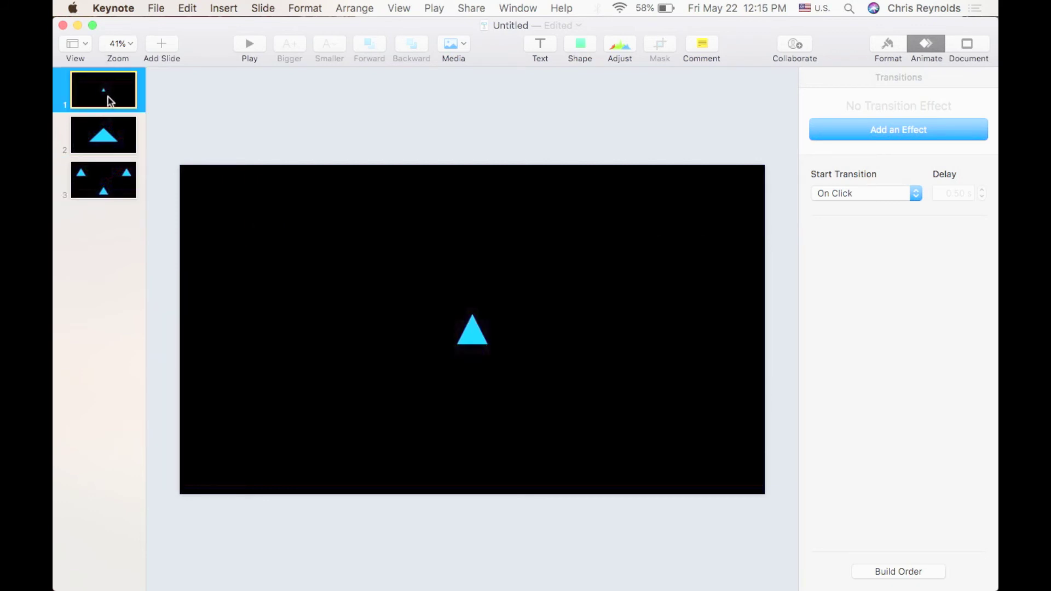
Apply Clothesline to slide 1, defaulting to Right to Left over 3.00 s on click
{"action": "left_click", "coordinate": [870, 132]}
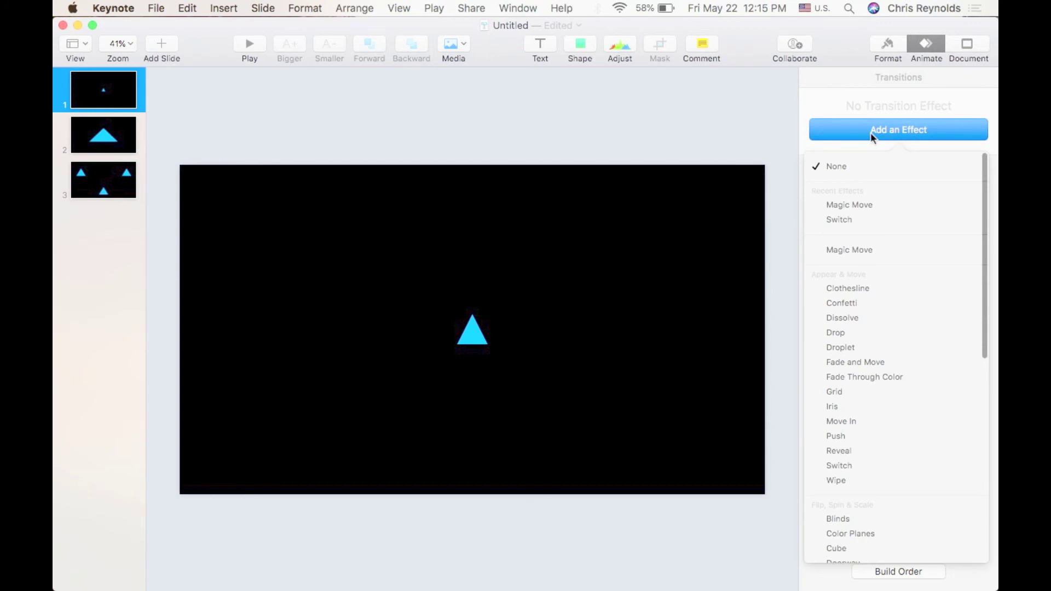
{"action": "left_click", "coordinate": [606, 223]}
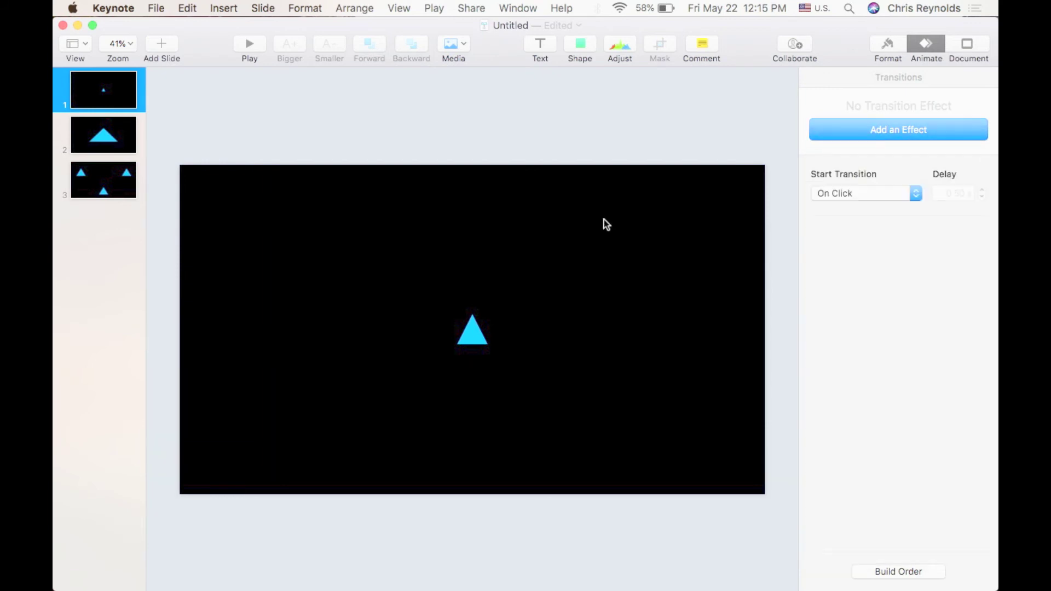
{"action": "left_click", "coordinate": [105, 98]}
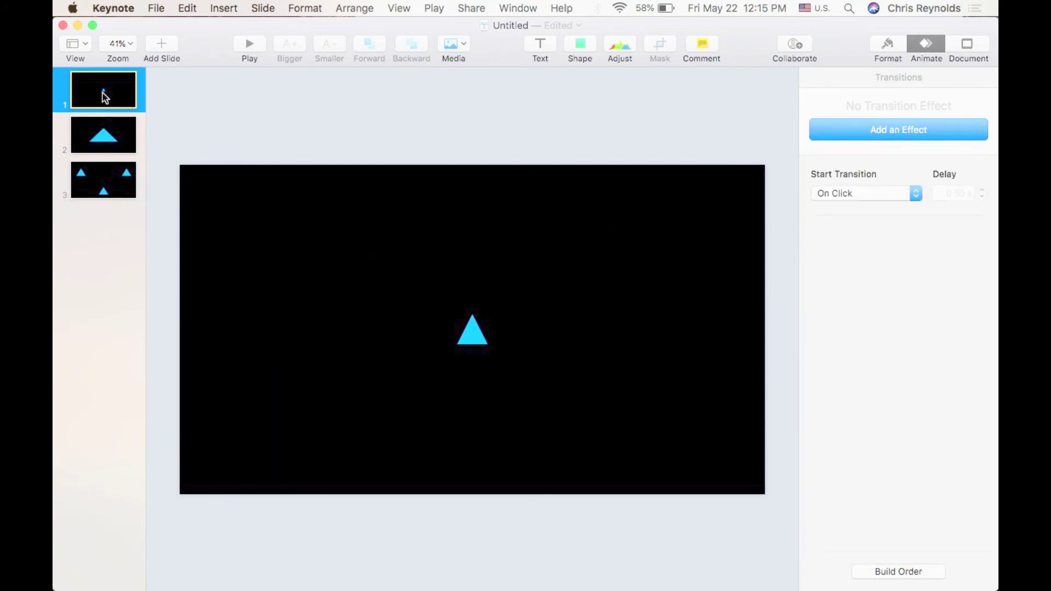
{"action": "left_click", "coordinate": [870, 129]}
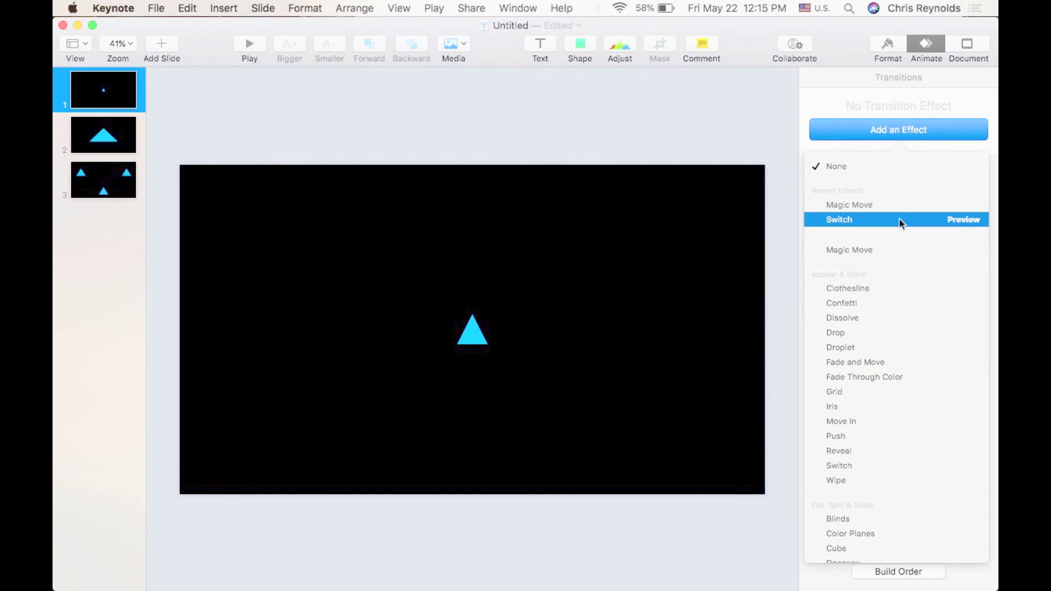
{"action": "left_click", "coordinate": [885, 289]}
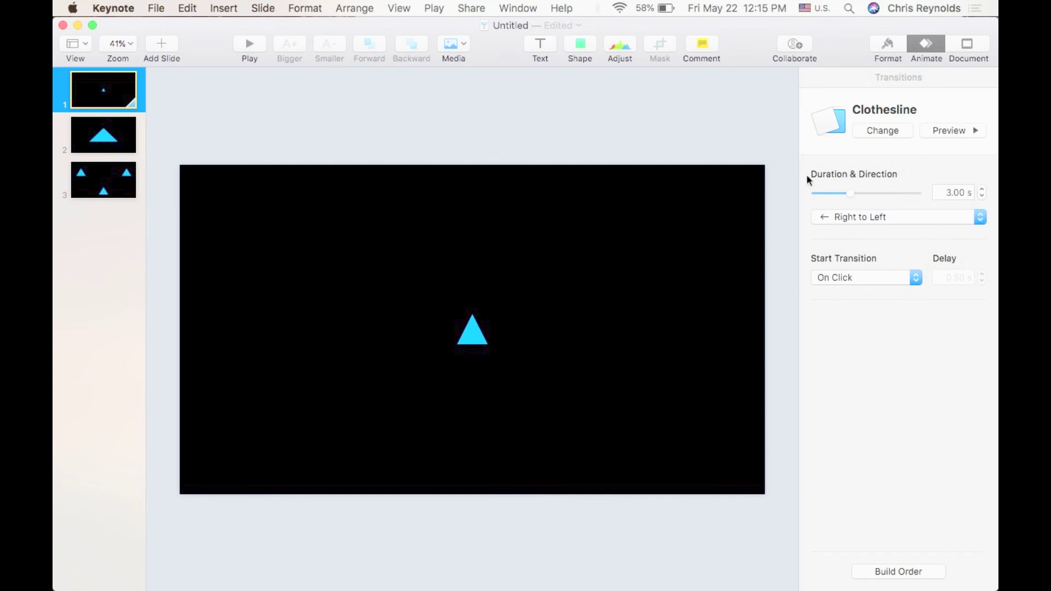
Set slide 1's Clothesline direction to Left to Right, preview it, and go to slide 2
{"action": "left_click", "coordinate": [917, 209]}
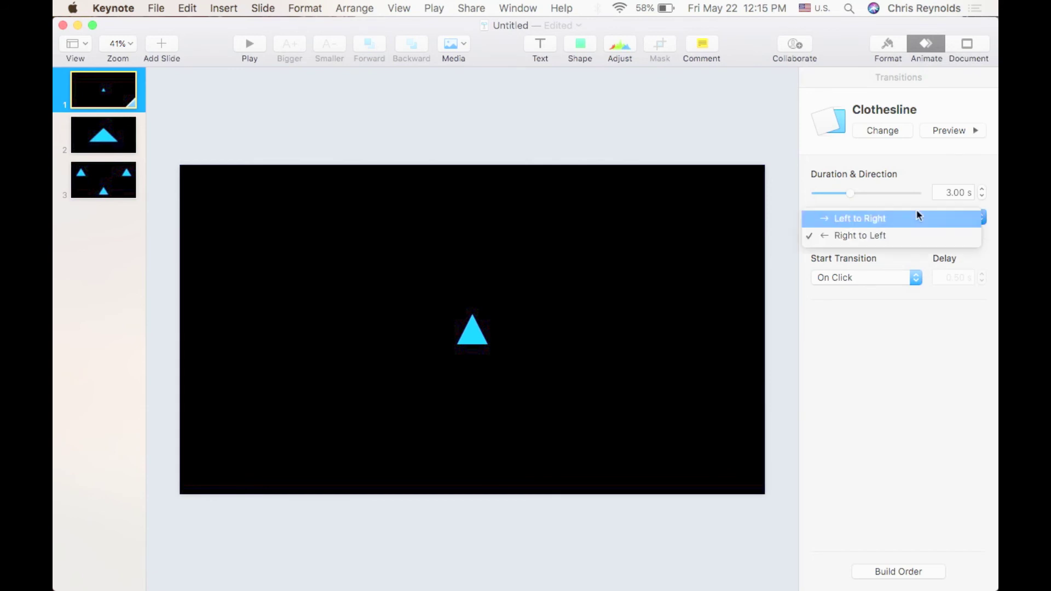
{"action": "left_click", "coordinate": [899, 217]}
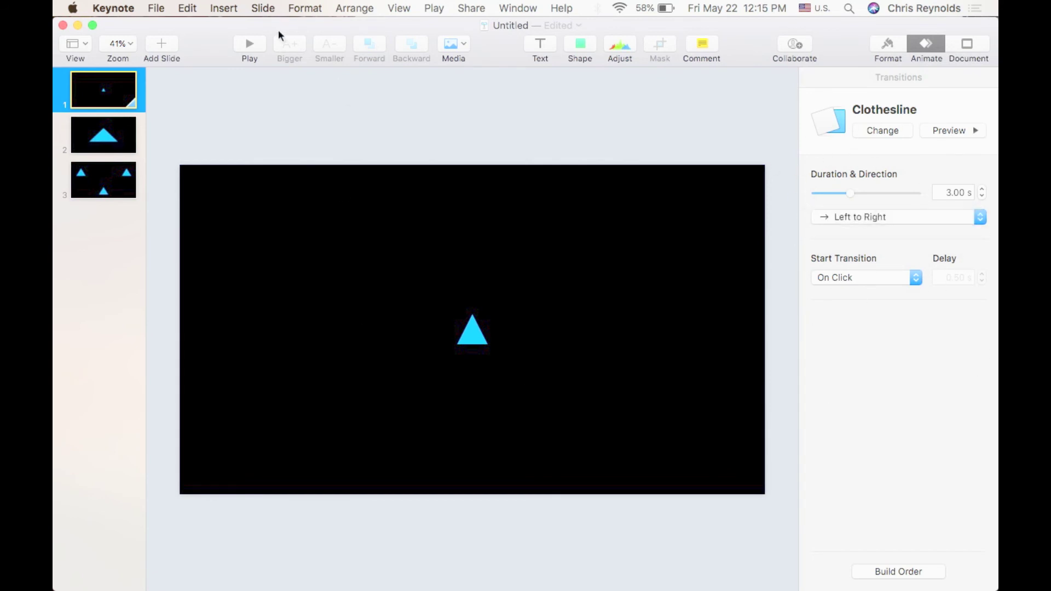
{"action": "left_click", "coordinate": [950, 129]}
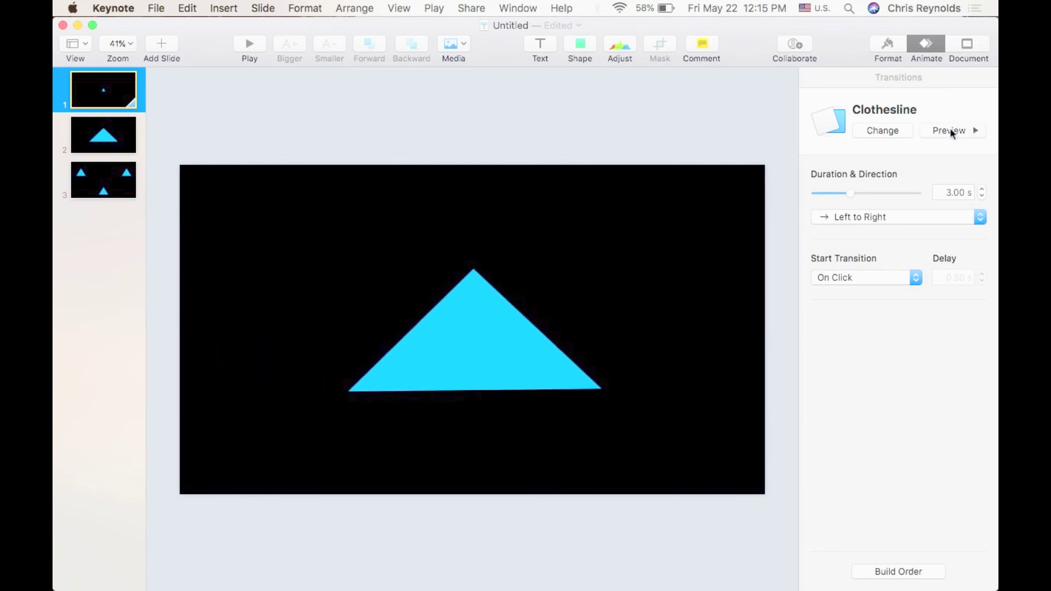
{"action": "left_click", "coordinate": [124, 140]}
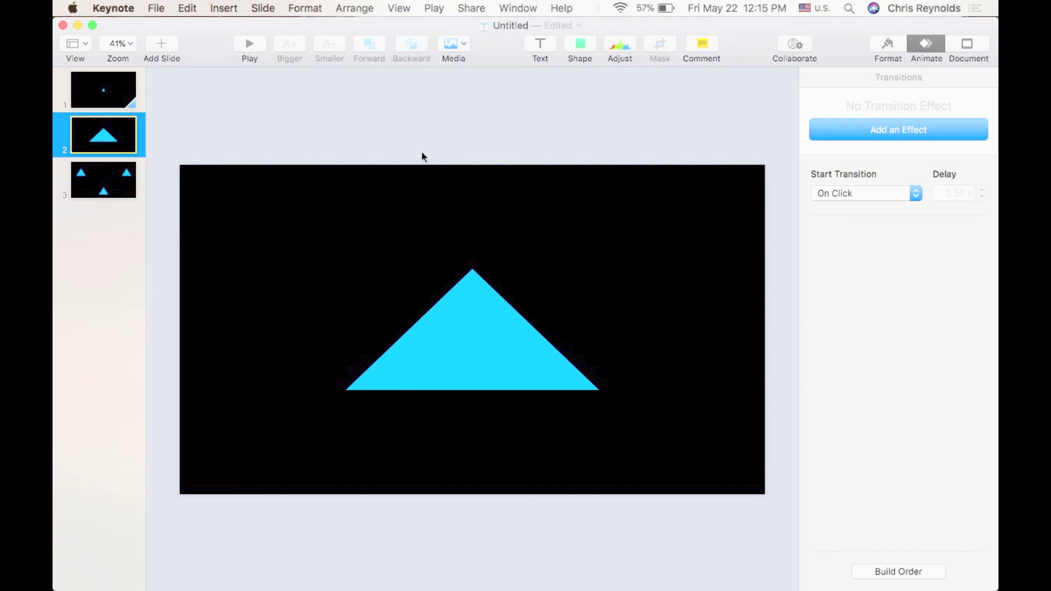
Apply Clothesline to slide 2 (Right to Left, 3.00 s, on click), then go to slide 3
{"action": "left_click", "coordinate": [879, 133]}
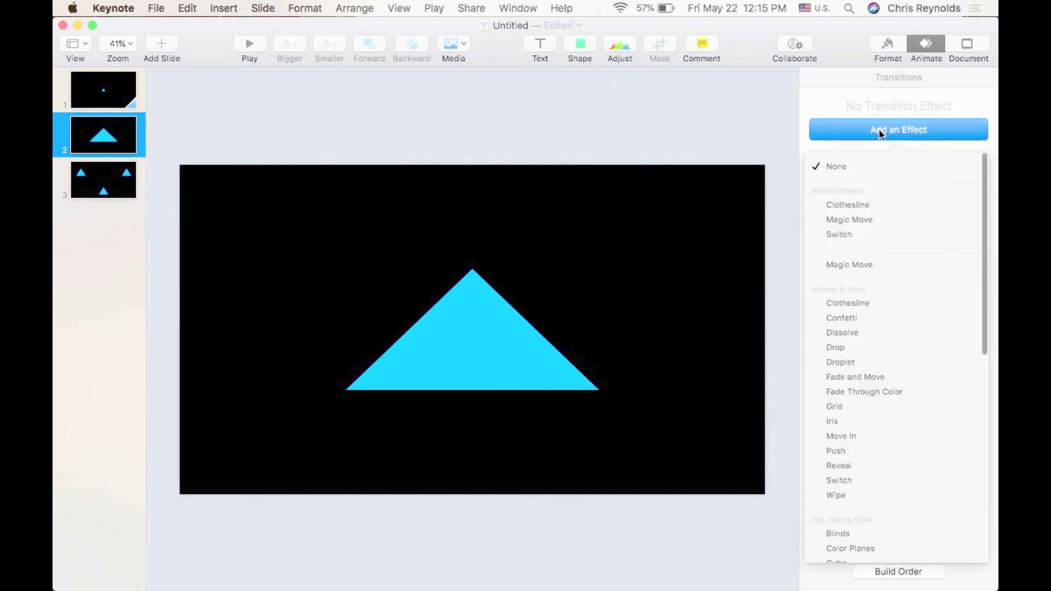
{"action": "left_click", "coordinate": [871, 304]}
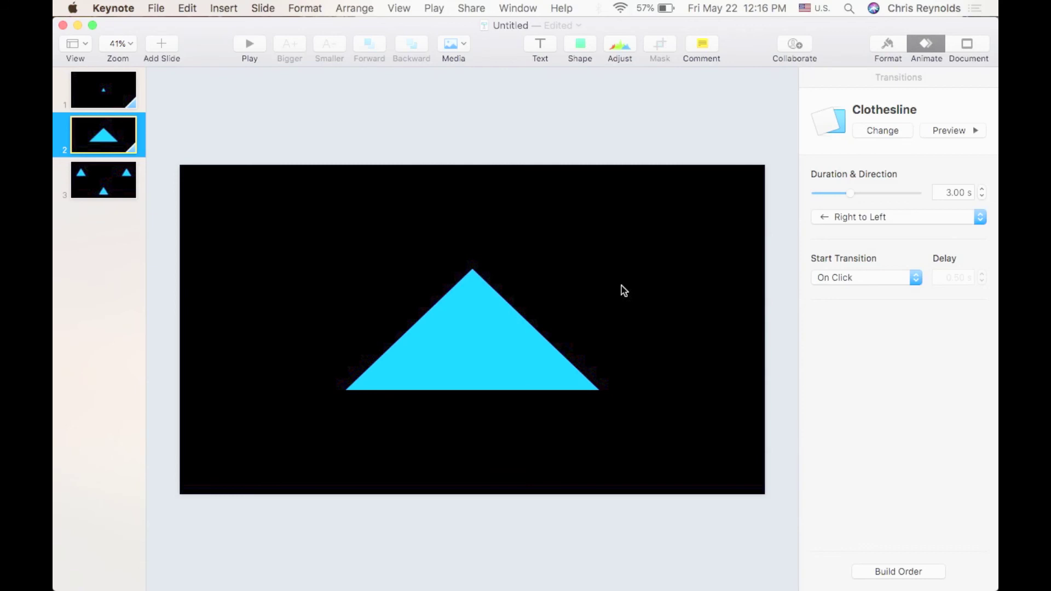
{"action": "left_click", "coordinate": [113, 185]}
{"action": "left_click", "coordinate": [126, 141]}
{"action": "left_click", "coordinate": [891, 132]}
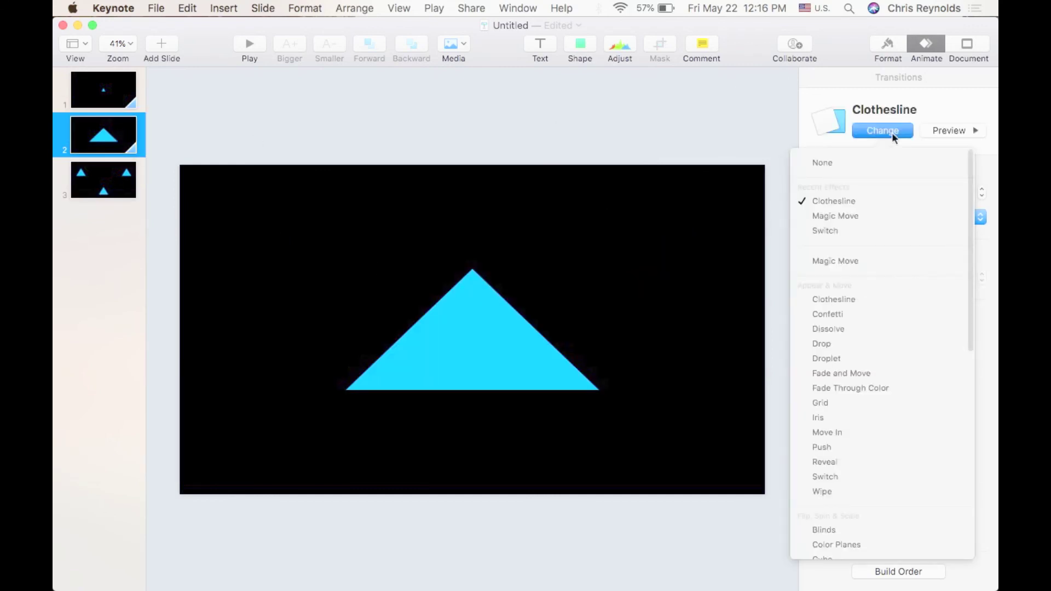
{"action": "scroll", "coordinate": [888, 303], "scroll_direction": "down", "scroll_amount": 3}
{"action": "scroll", "coordinate": [888, 303], "scroll_direction": "down", "scroll_amount": 10}
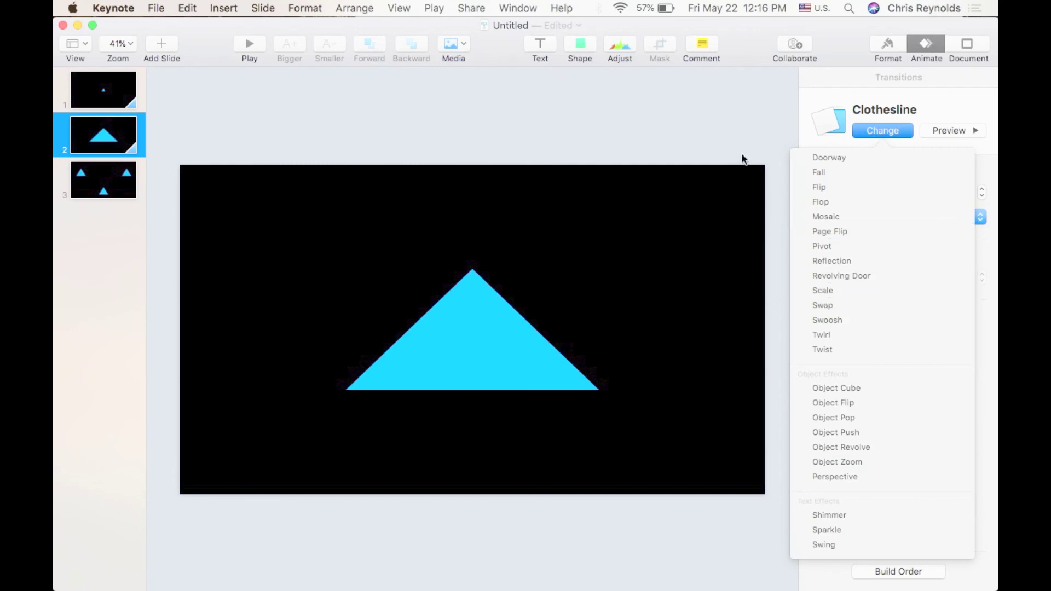
{"action": "left_click", "coordinate": [723, 129]}
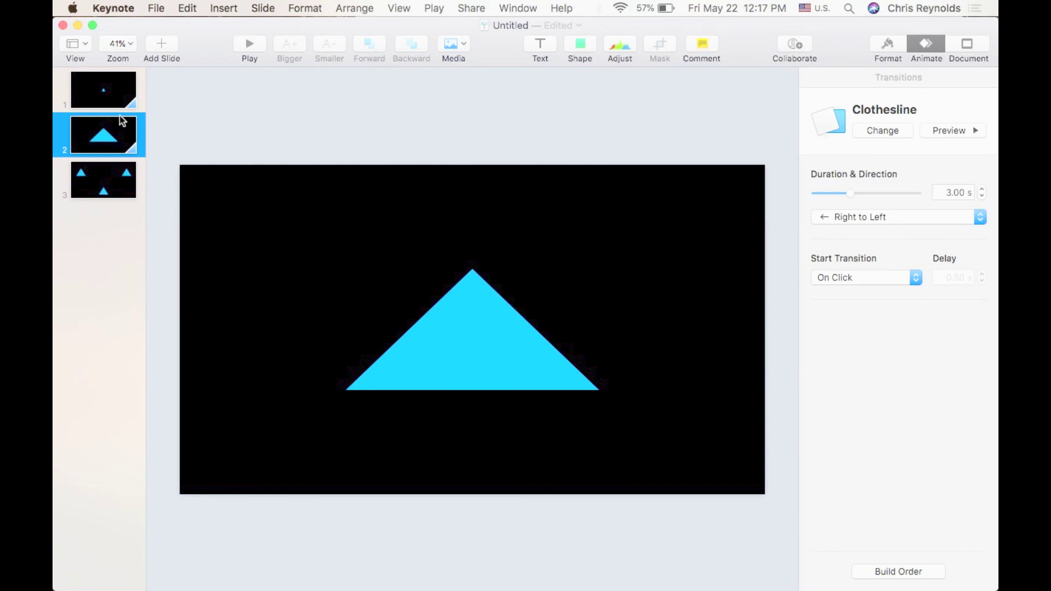
Review the Clothesline transitions on slides 1 and 2, then move to slide 3
{"action": "left_click", "coordinate": [121, 97]}
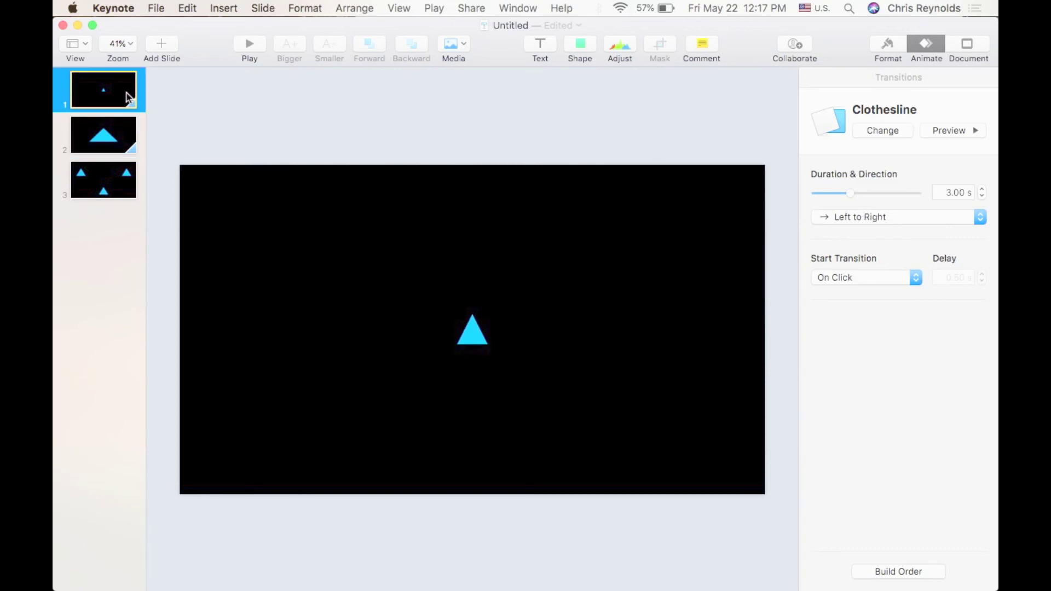
{"action": "left_click", "coordinate": [123, 140]}
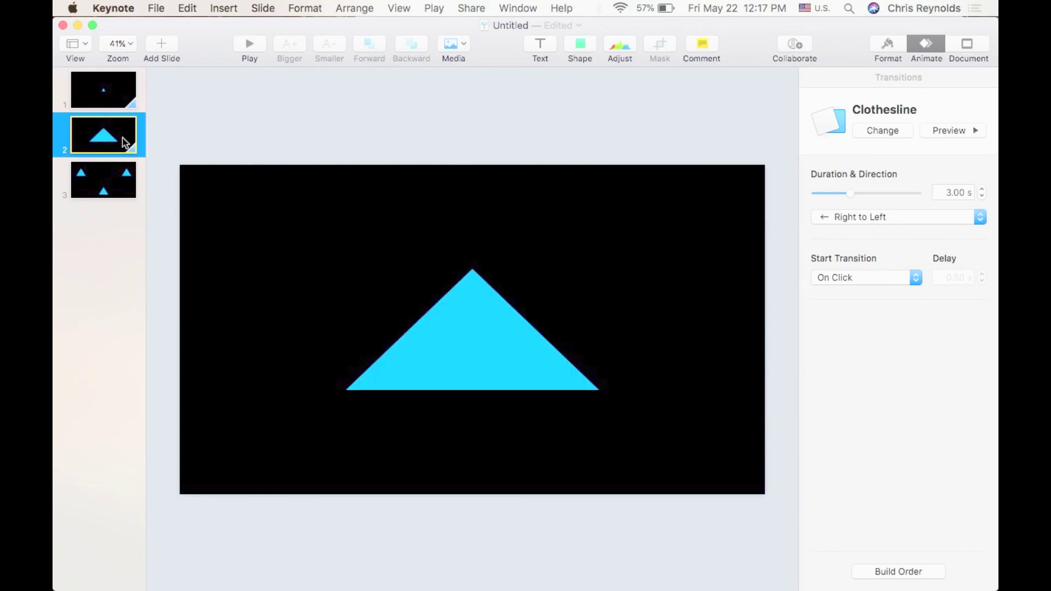
{"action": "left_click", "coordinate": [123, 98]}
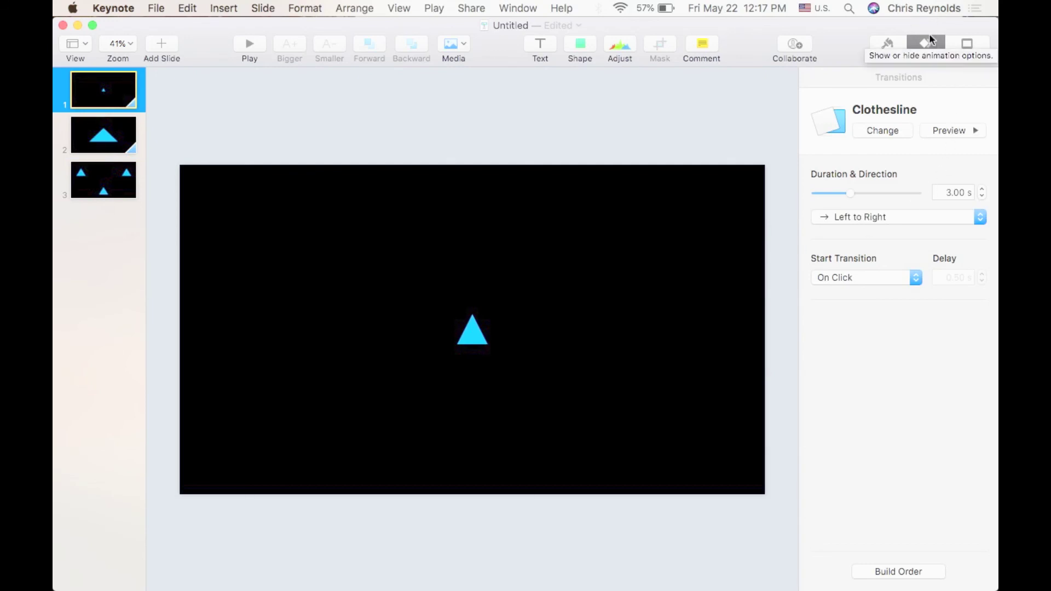
{"action": "left_click", "coordinate": [114, 178]}
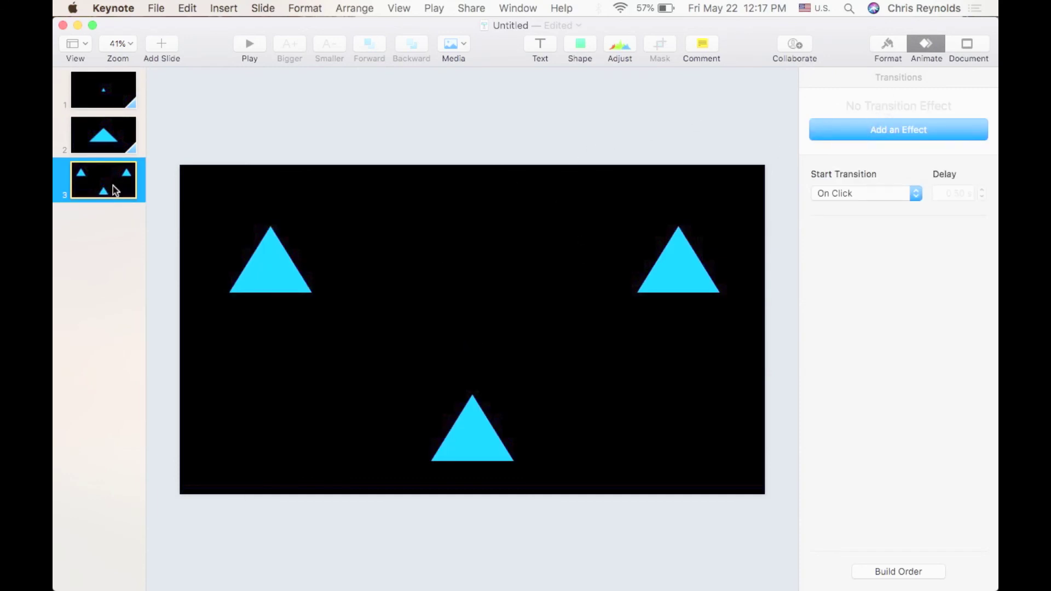
Leave slide 3 without a transition effect and hide the animation settings sidebar
{"action": "left_click", "coordinate": [499, 252]}
{"action": "left_click", "coordinate": [857, 132]}
{"action": "left_click", "coordinate": [776, 123]}
{"action": "left_click", "coordinate": [939, 40]}
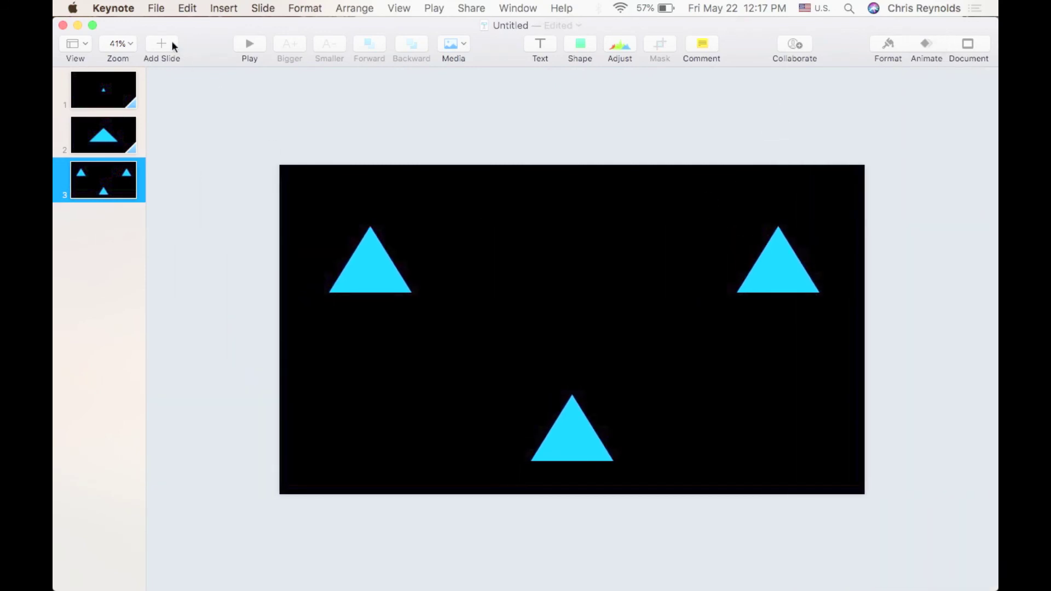